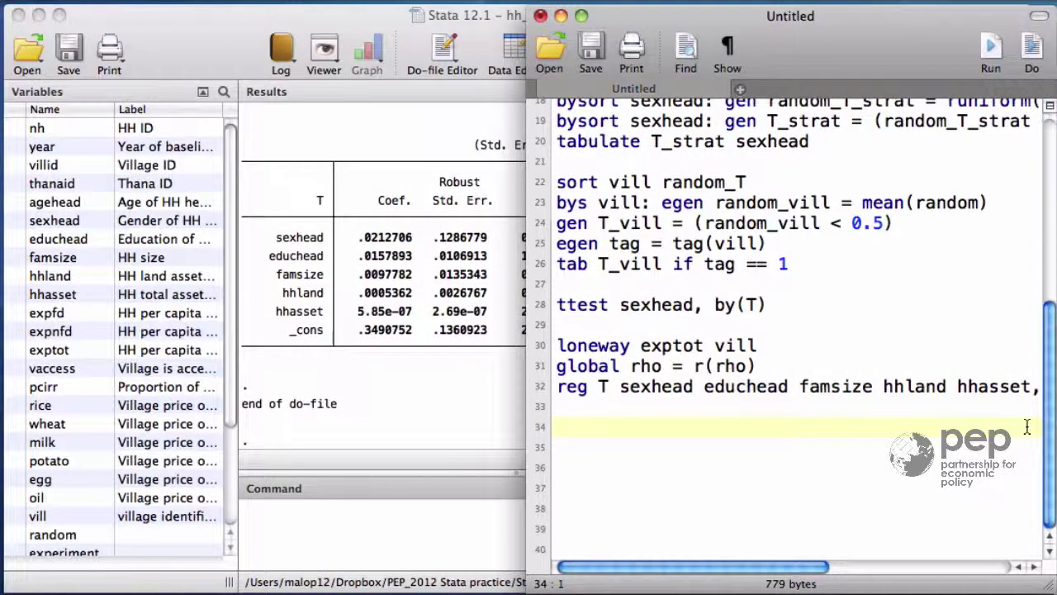
Step: Add 'sum exptot' on line 34 and run it: 583 obs, mean 3795.484, sd 1645.423
text(sum exptot)
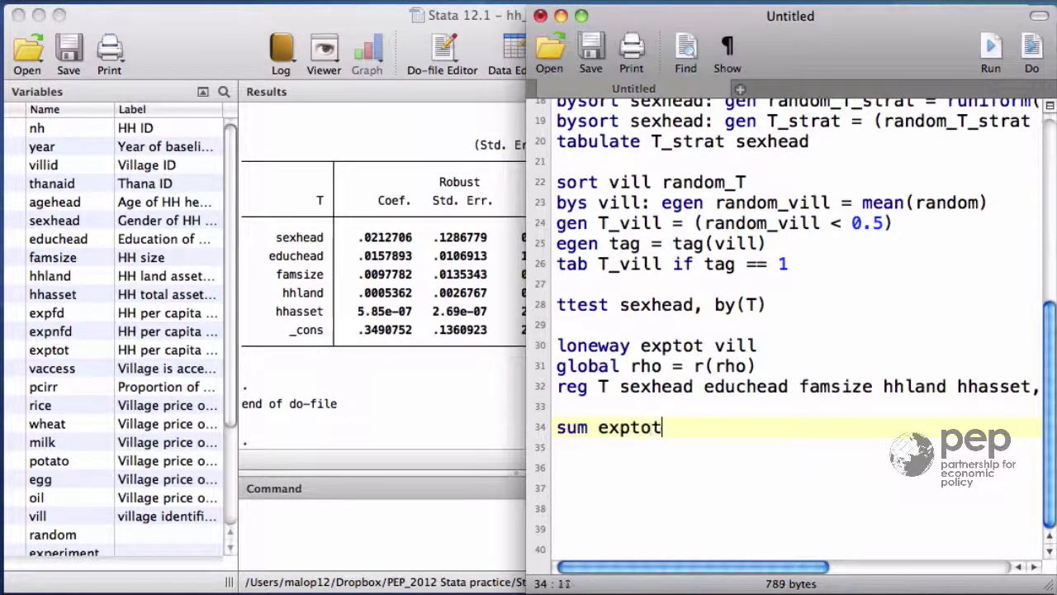
triple_click(1033, 424)
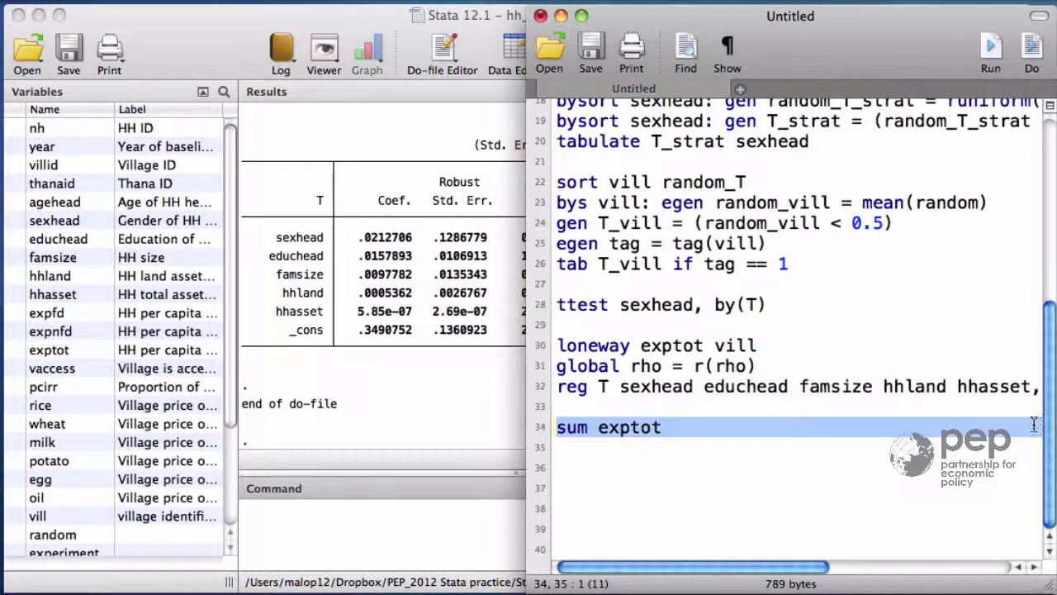
click(1030, 53)
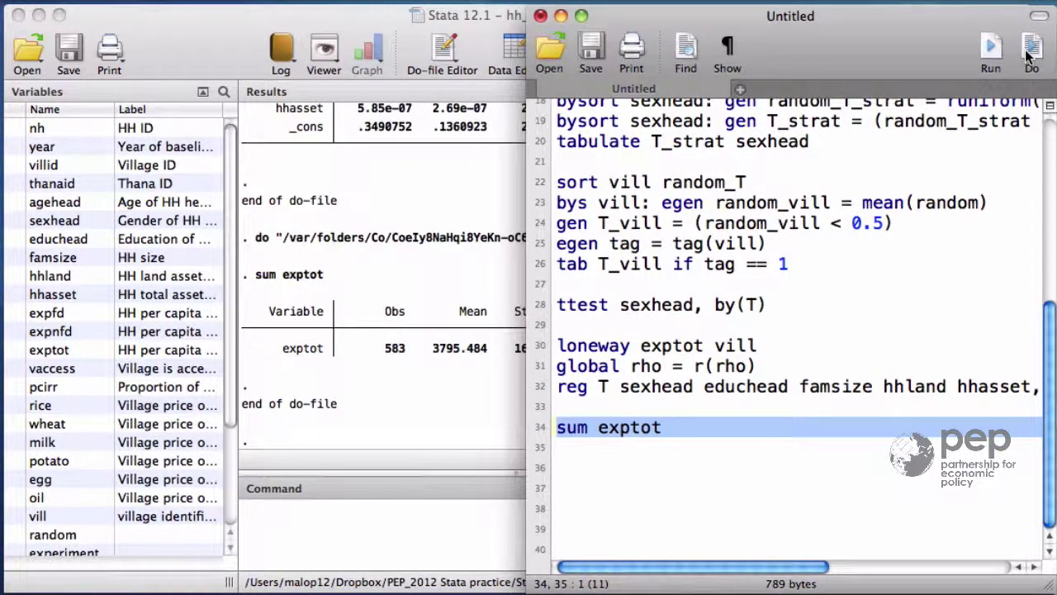
click(461, 398)
click(438, 543)
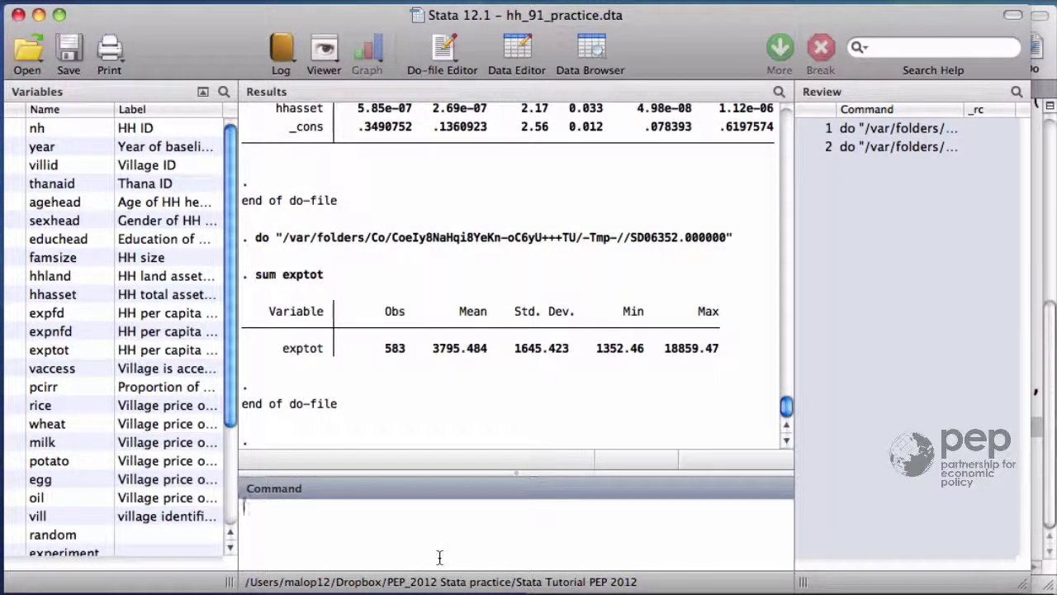
Step: Run 'return list' to show stored scalars r(mean) 3795.48 and r(sd) 1645.42
text(return list)
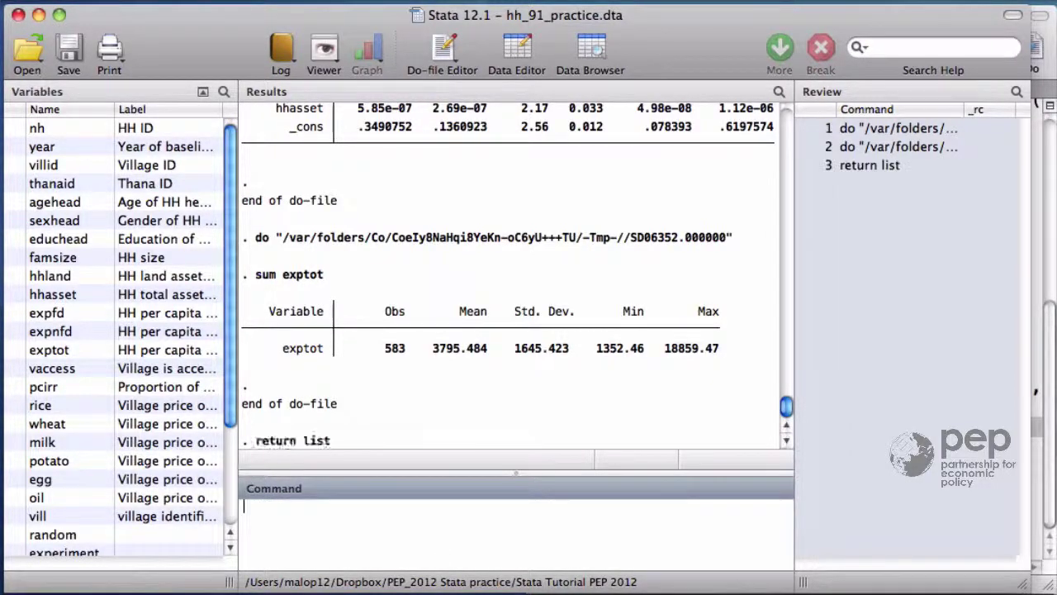
key(Return)
scroll(499, 355, up, 1)
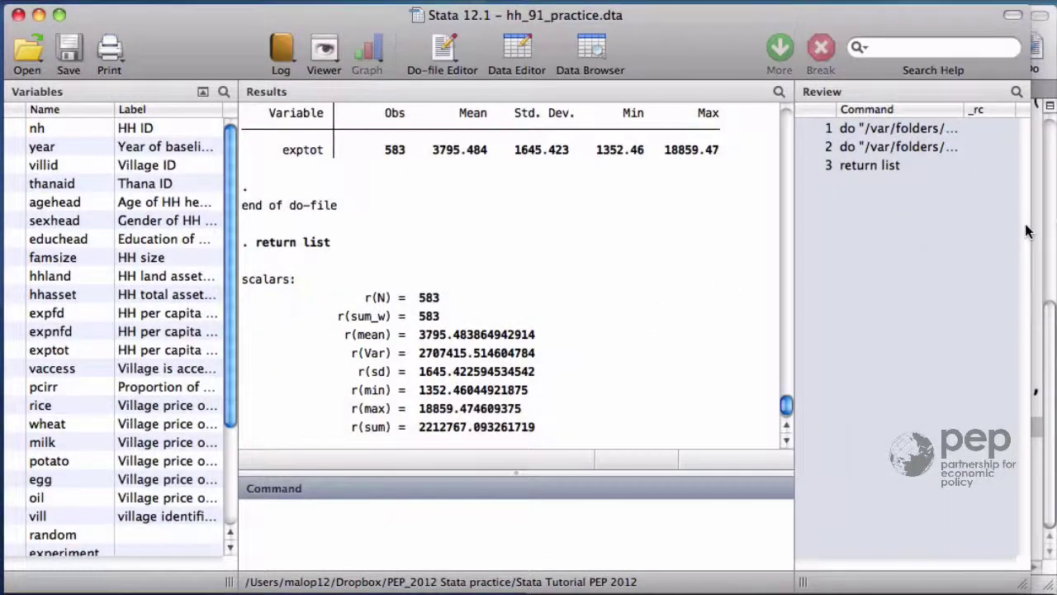
Step: Write 'local mean_0 = r(mean)' and 'local sd_0 = r(sd)' on lines 35–36 of the do-file
key(super+9)
text(local mea)
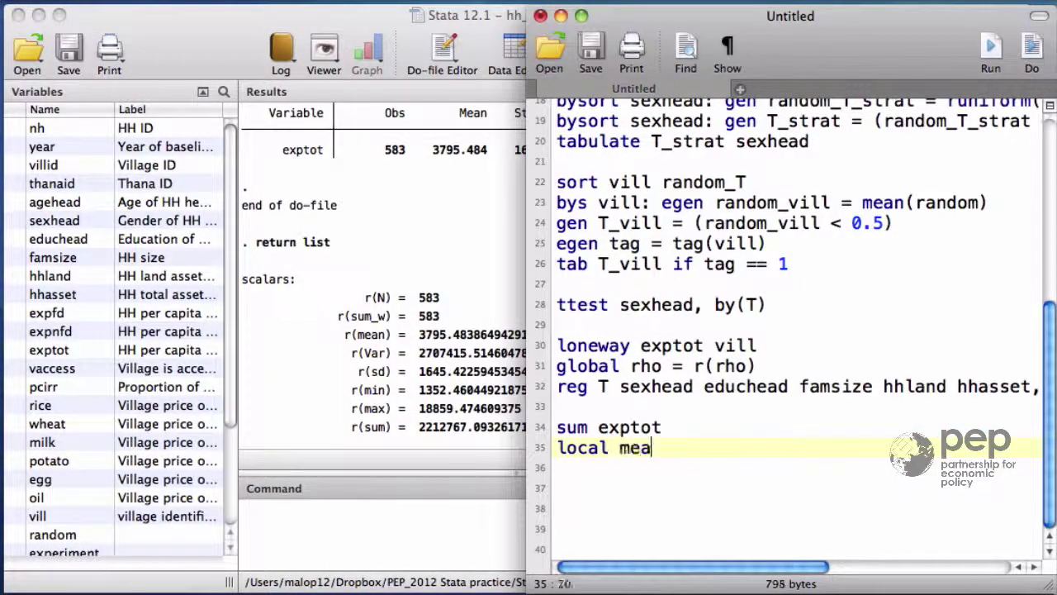
text(n_0 = r)
text((mean))
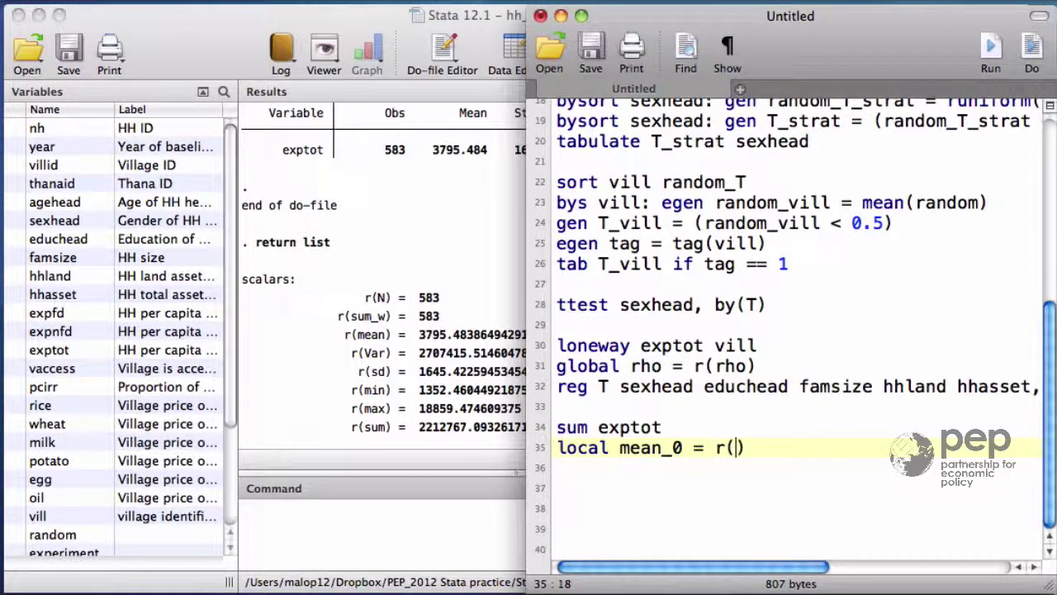
key(Return)
text(local sd)
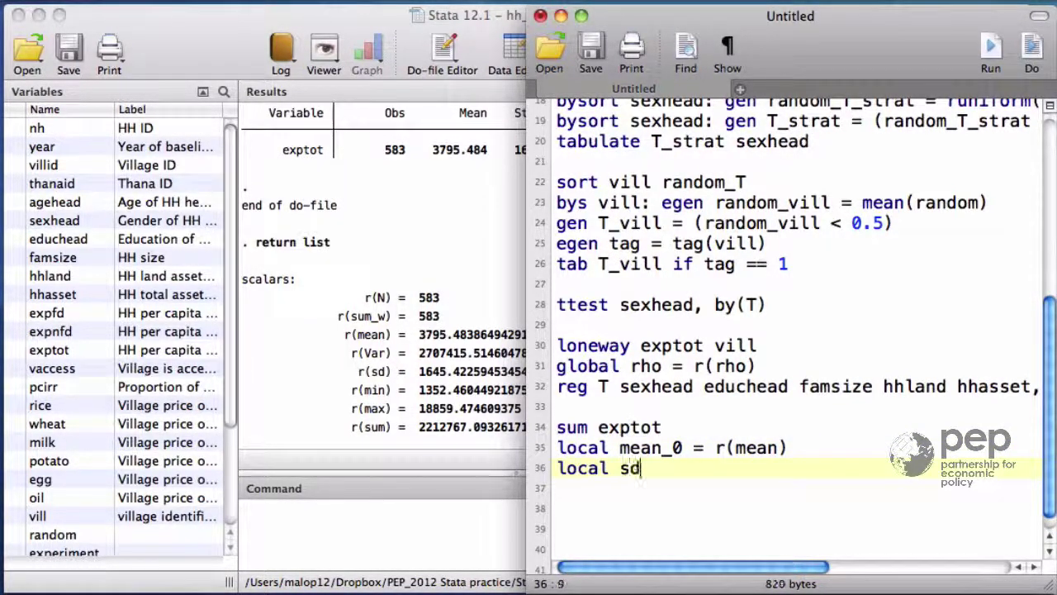
text(_0 = r)
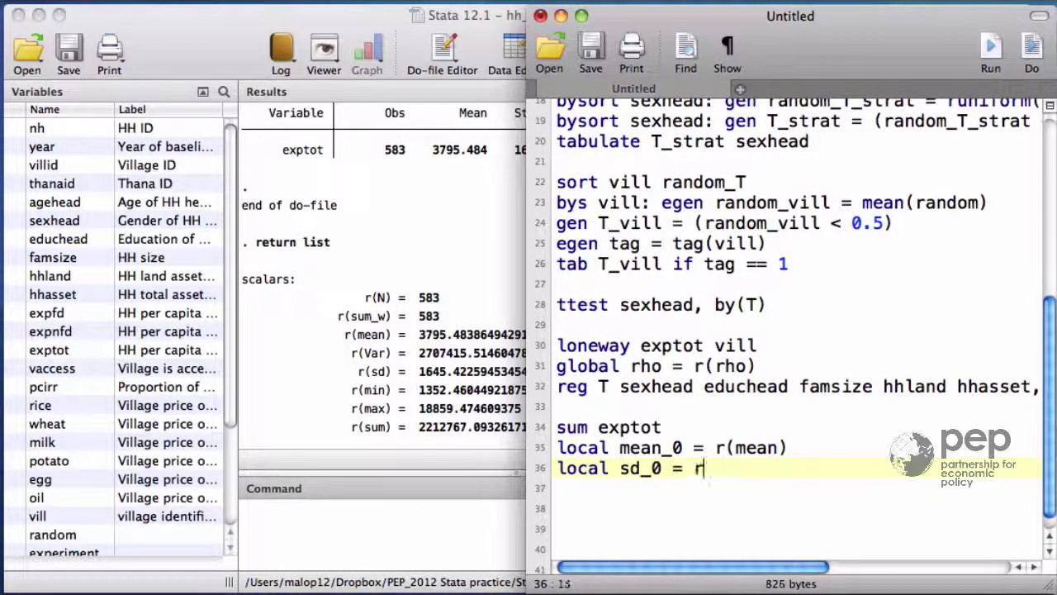
text((sd))
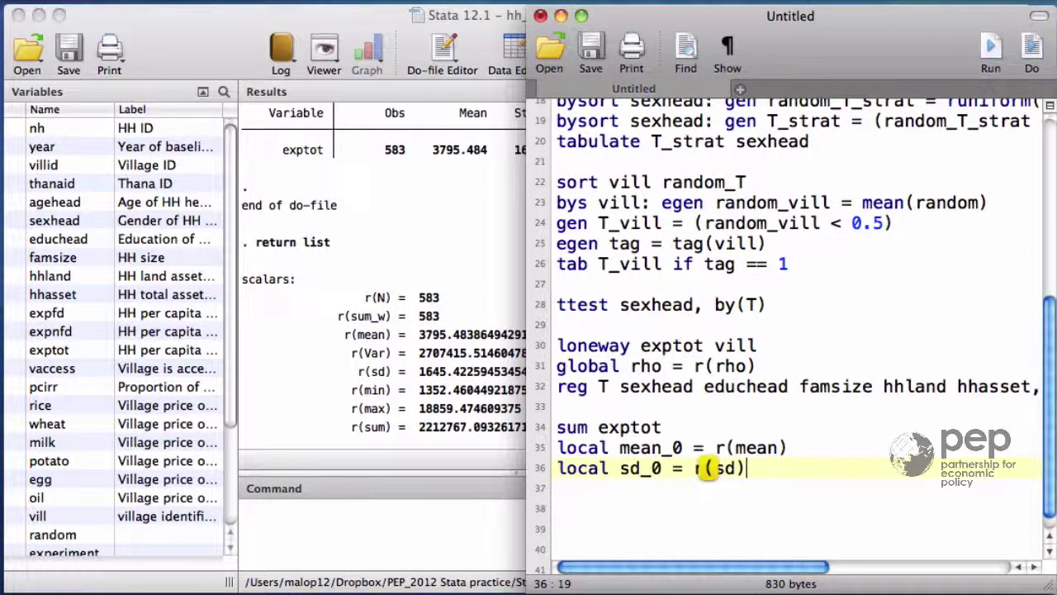
key(Return)
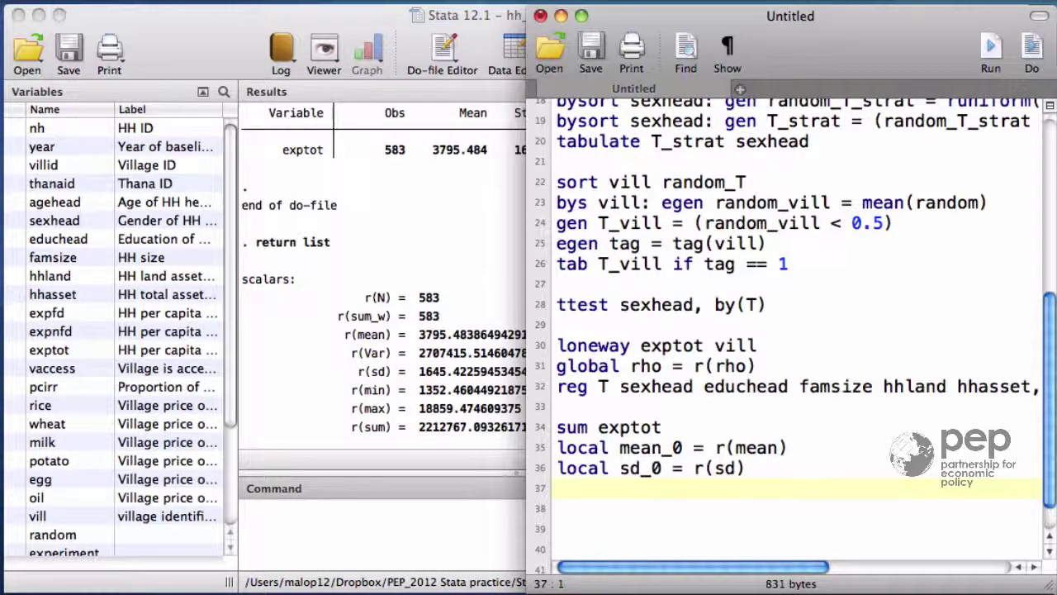
Step: Add line 37: local mean_1 = `mean_0' + 600
text(local mea)
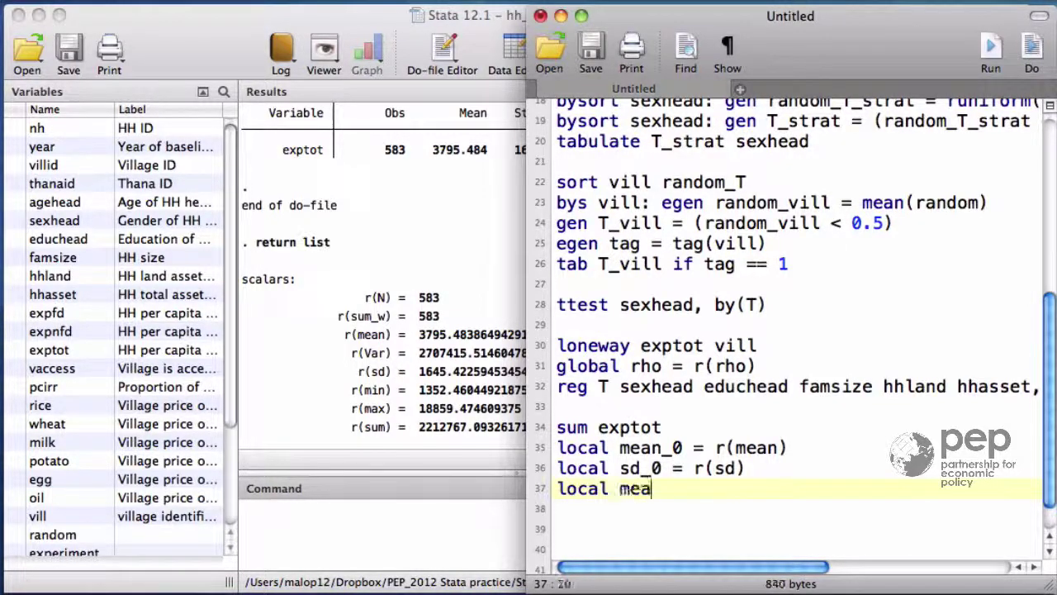
text(n_)
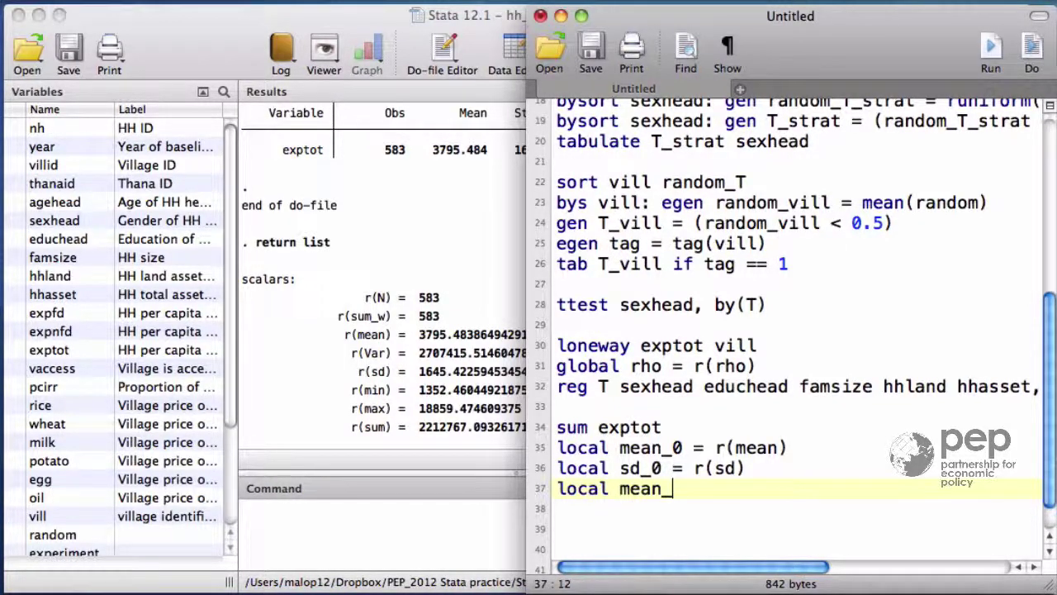
text(1 = `)
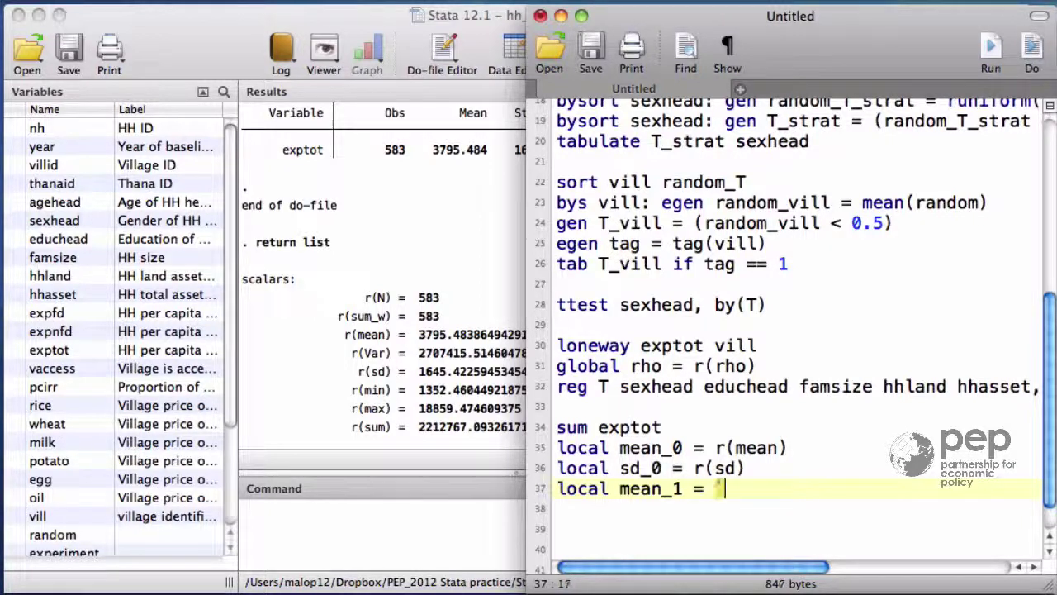
text(mean_0')
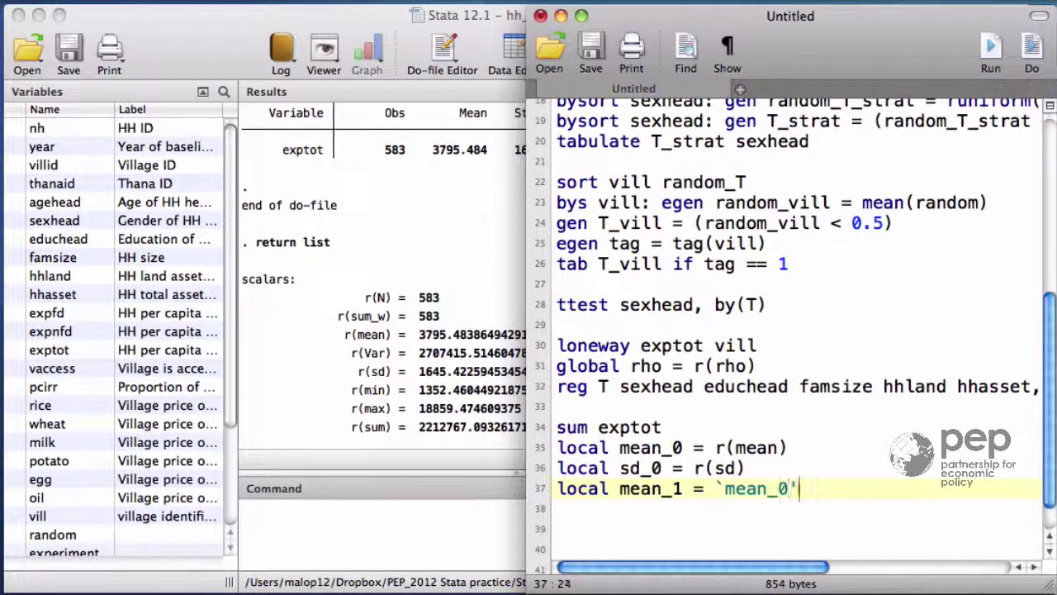
text( + )
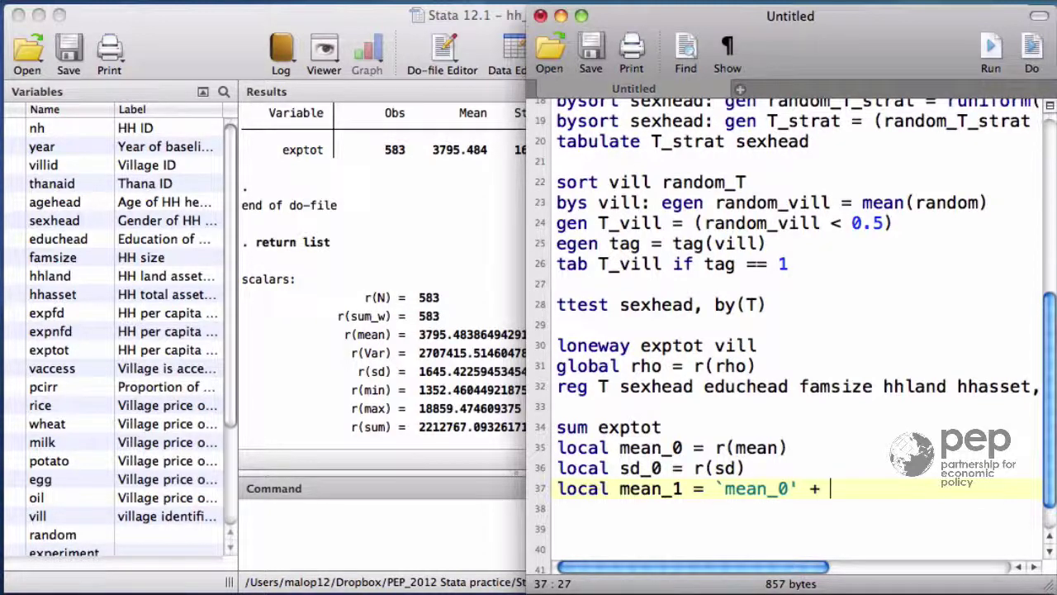
text(600)
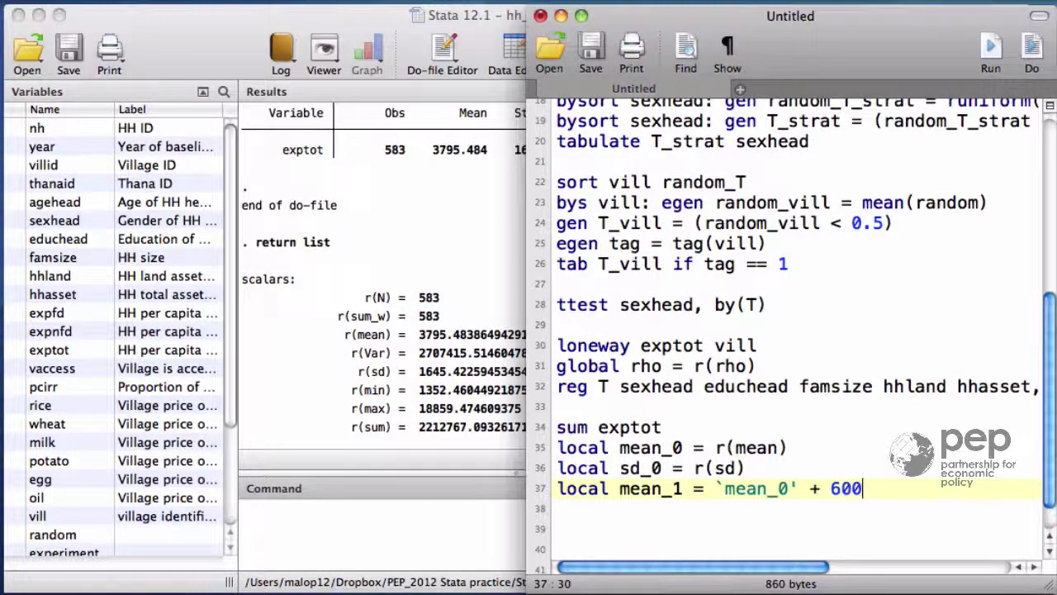
key(Return)
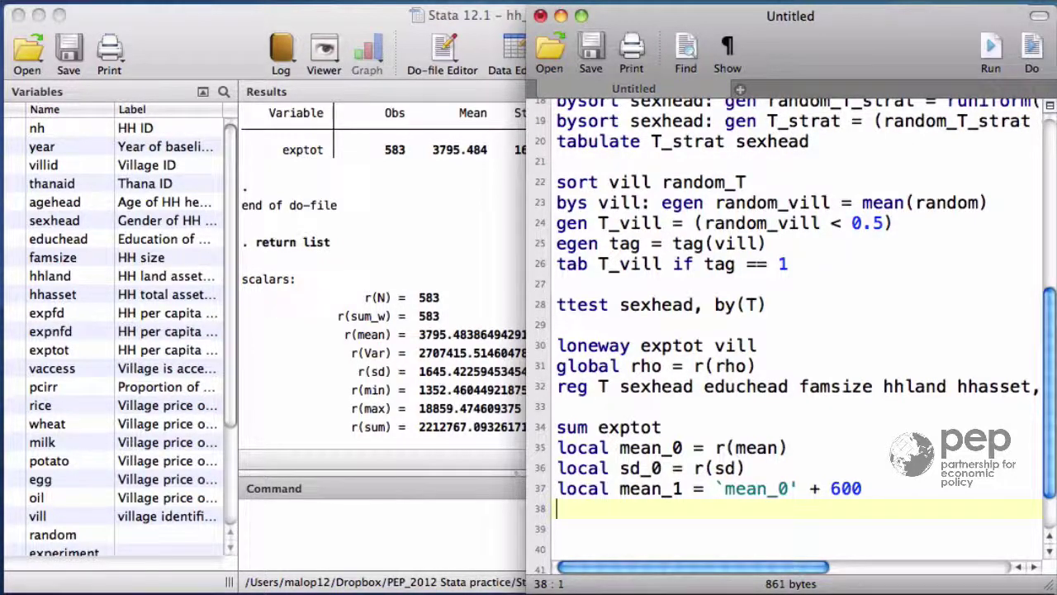
Step: Begin line 38 with sampsi `mean_0' `mean_1' using backtick-quote macros
text(samp)
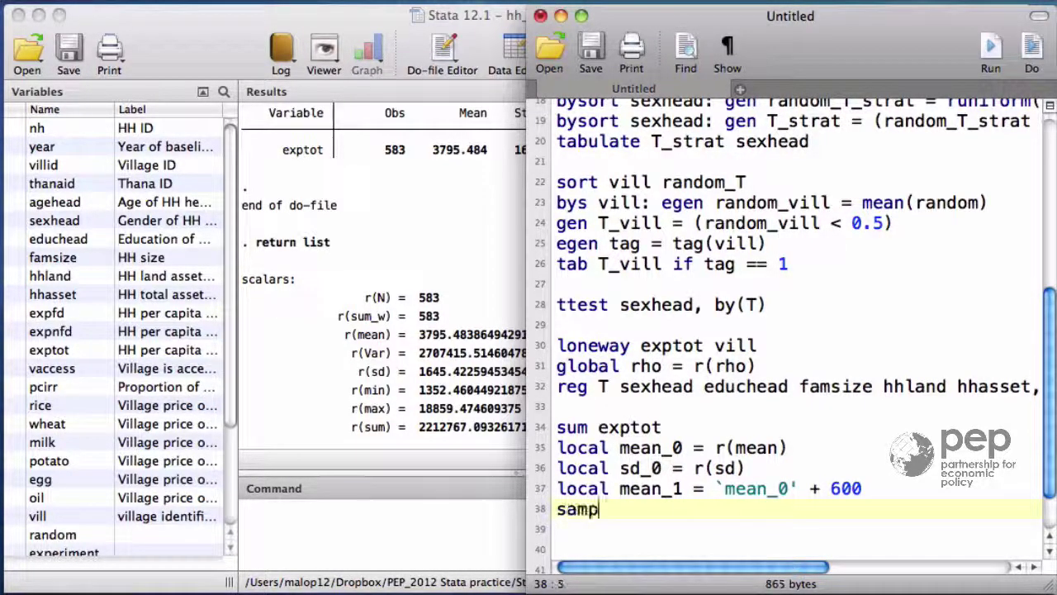
text(si `')
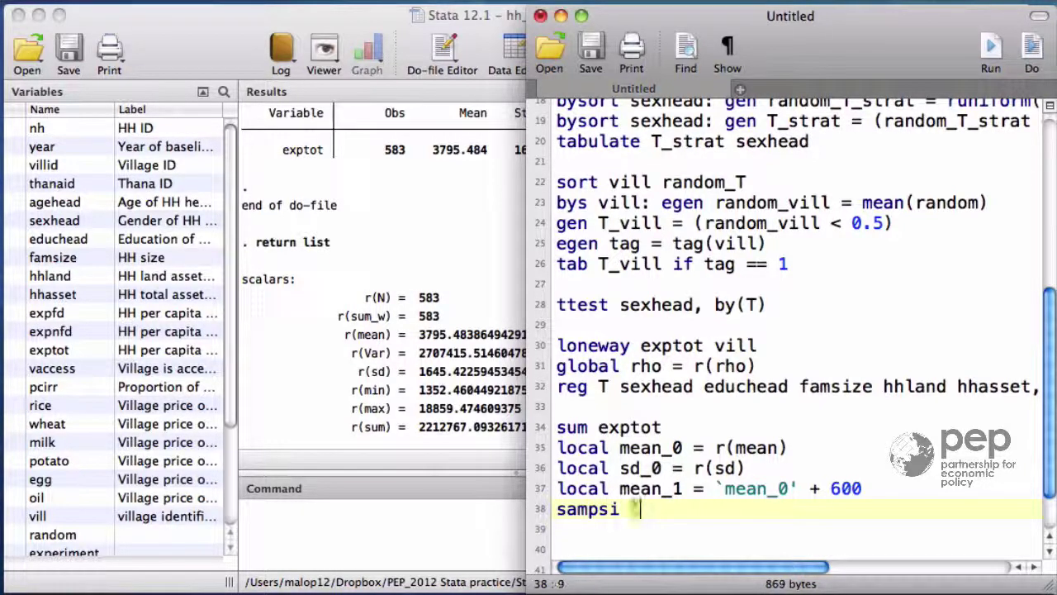
key(Left)
text(mean_0')
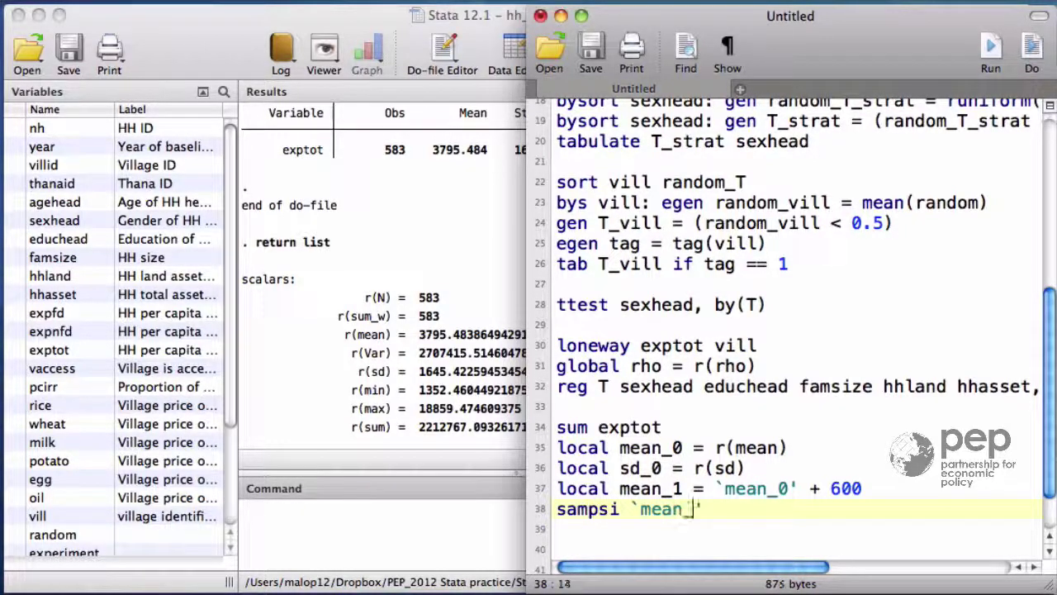
text( `')
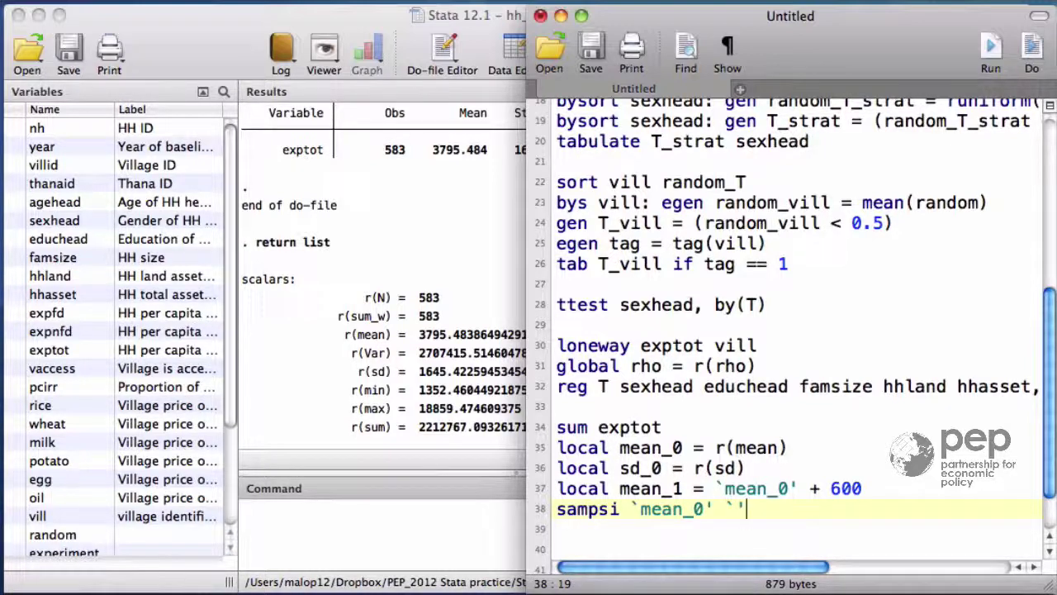
key(Left)
text(mean_1)
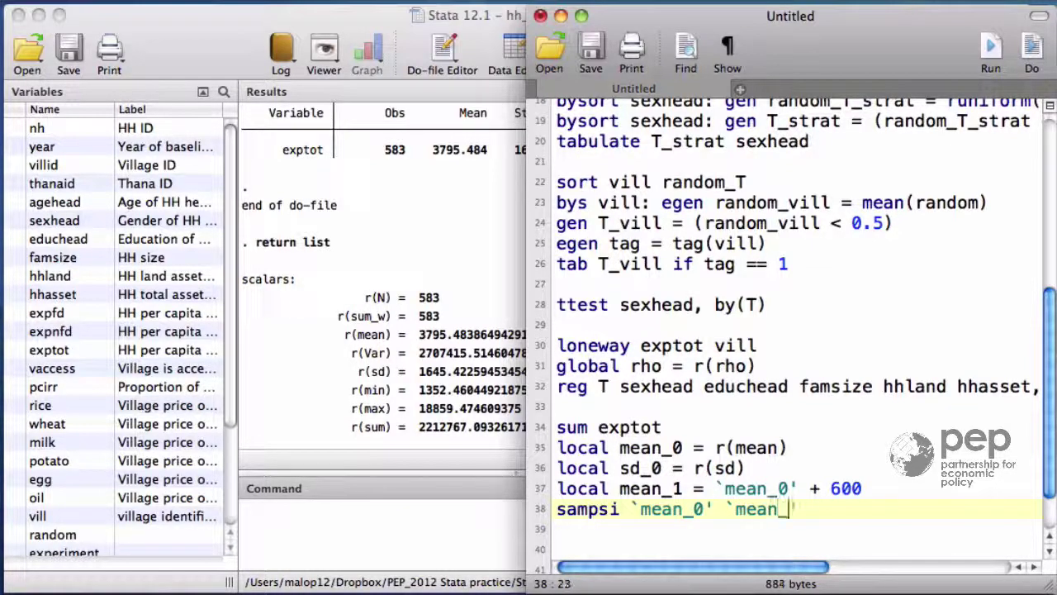
key(Right)
Step: Finish the line with the sd(`sd_0') option and select the sample-size lines
text(, sd())
key(Left)
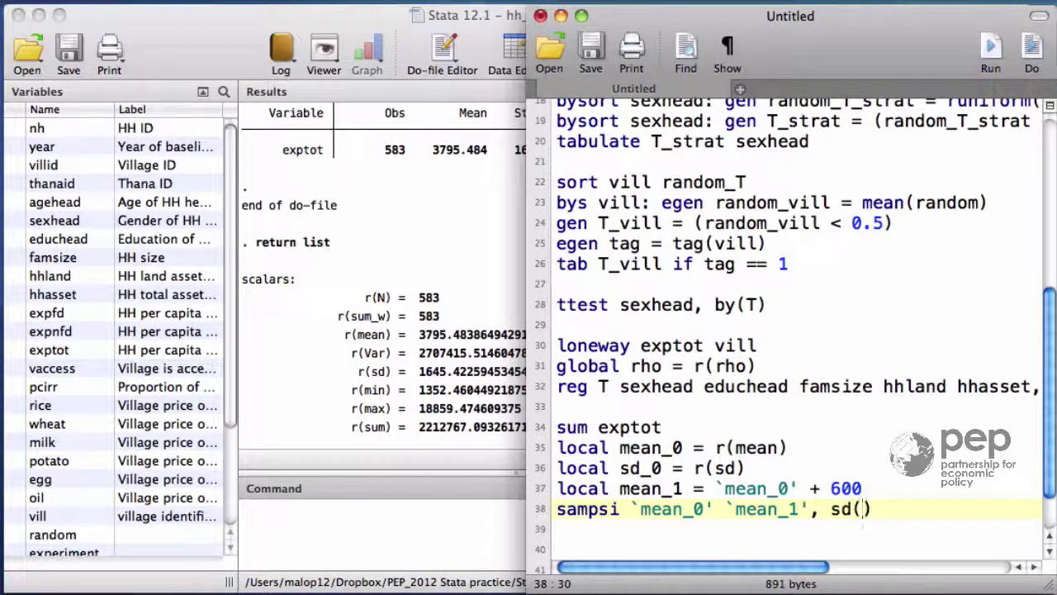
text(`')
key(Left)
text(sd_0)
key(End)
key(shift+Up)
key(shift+Up)
key(shift+Up)
key(shift+Up)
key(shift+Up)
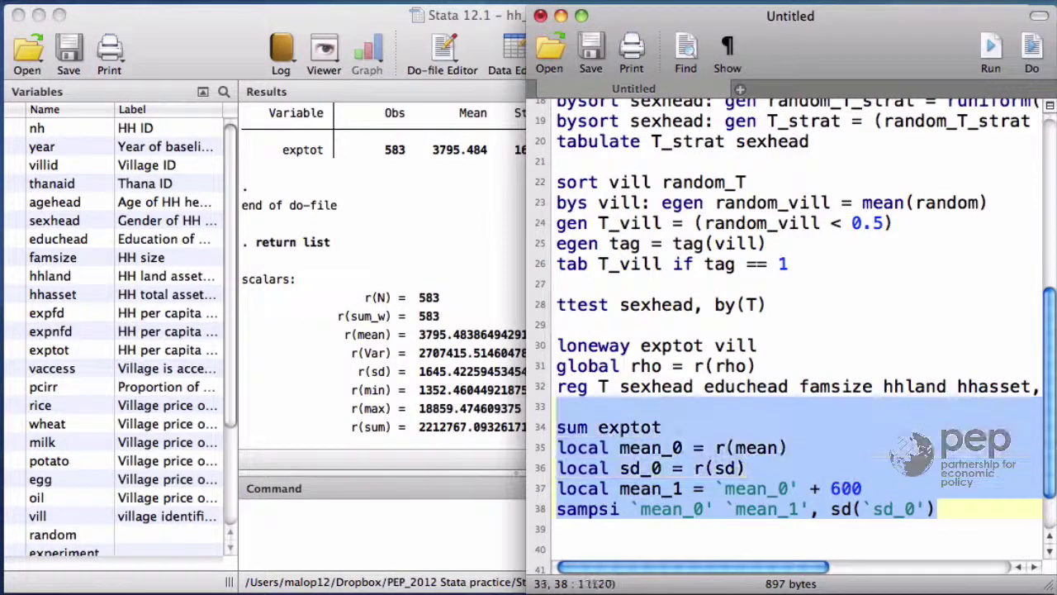
Step: Run the selected block and view the sampsi output: 159 per group at power 0.90
click(1030, 51)
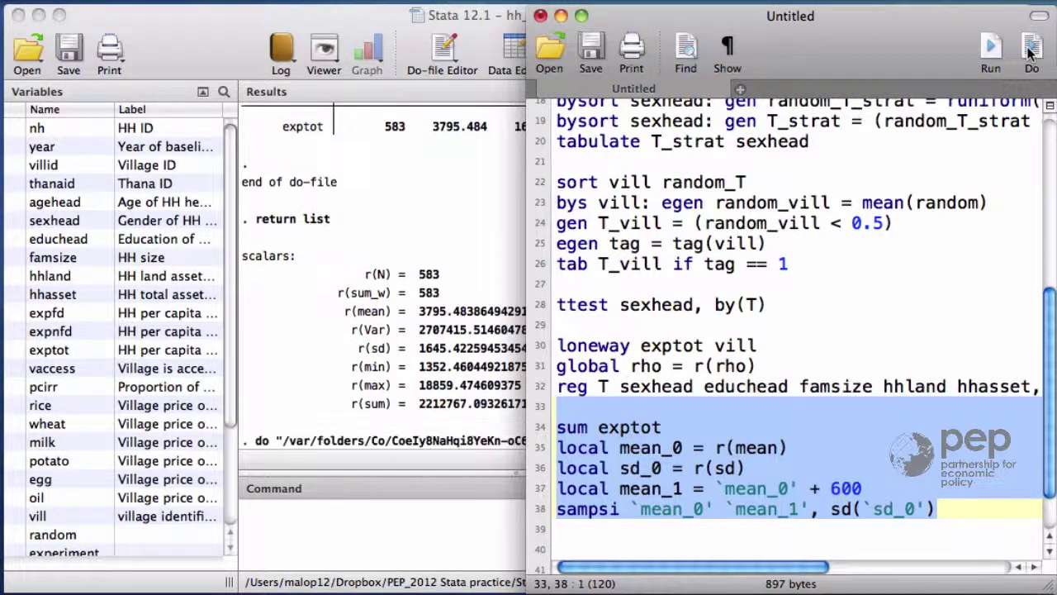
click(488, 372)
scroll(487, 376, up, 3)
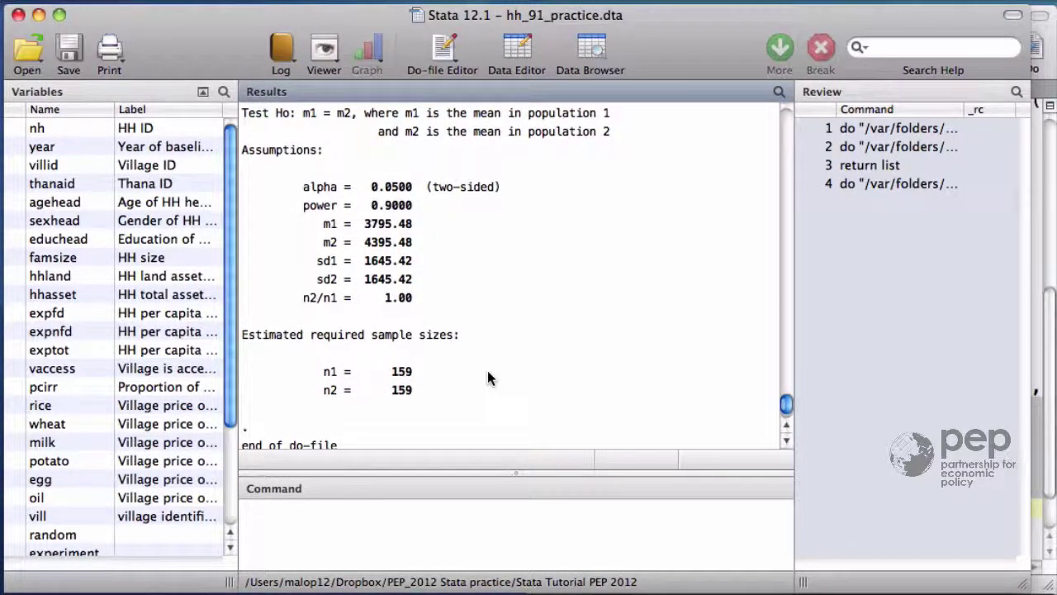
scroll(487, 377, up, 3)
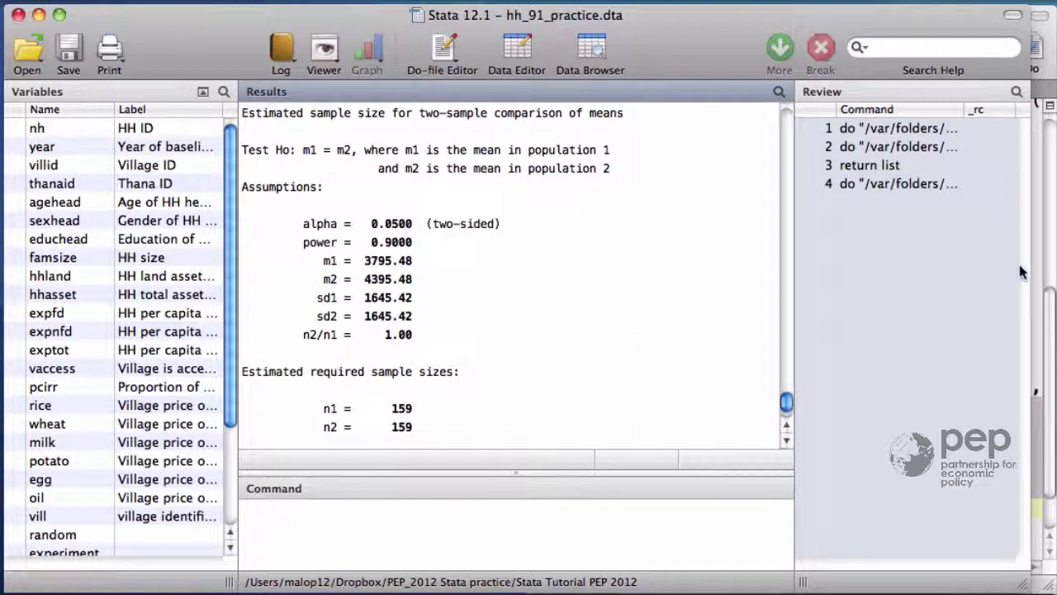
Step: Append the power(0.8) option to the sampsi command on line 38
key(super+9)
click(936, 509)
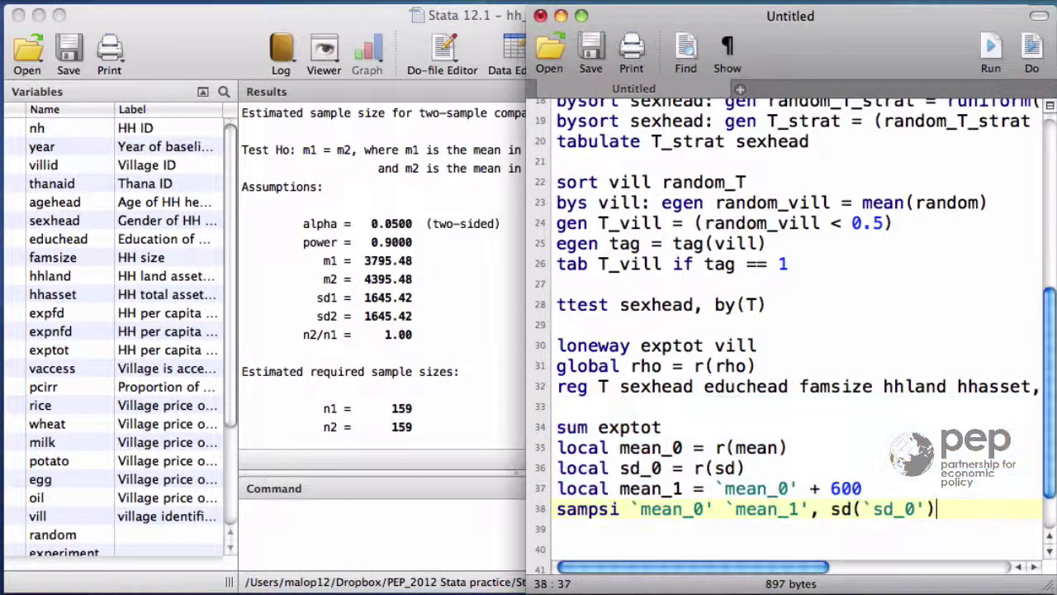
text(power()
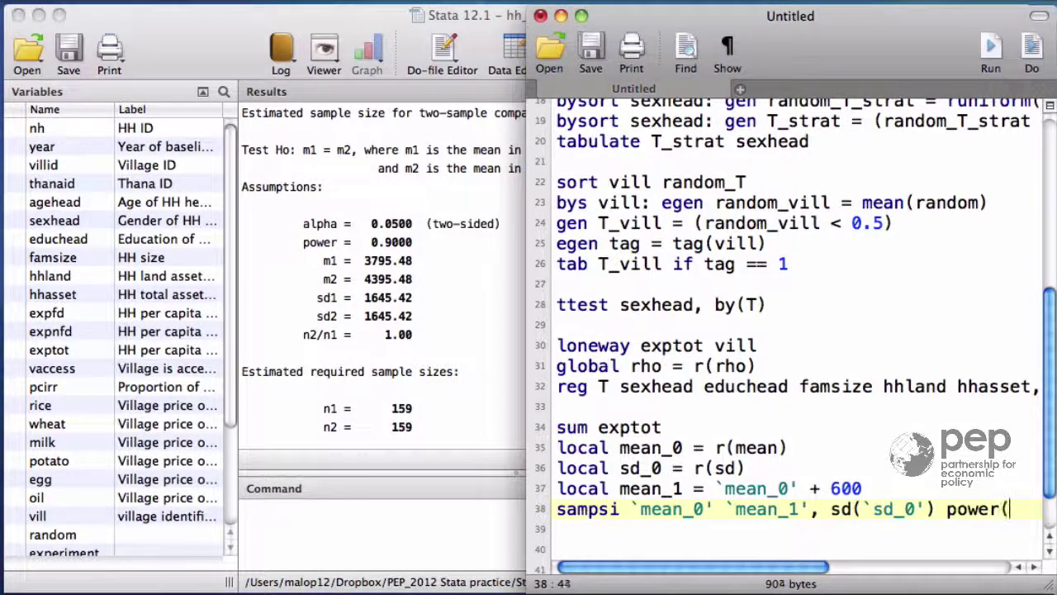
text()0.8)
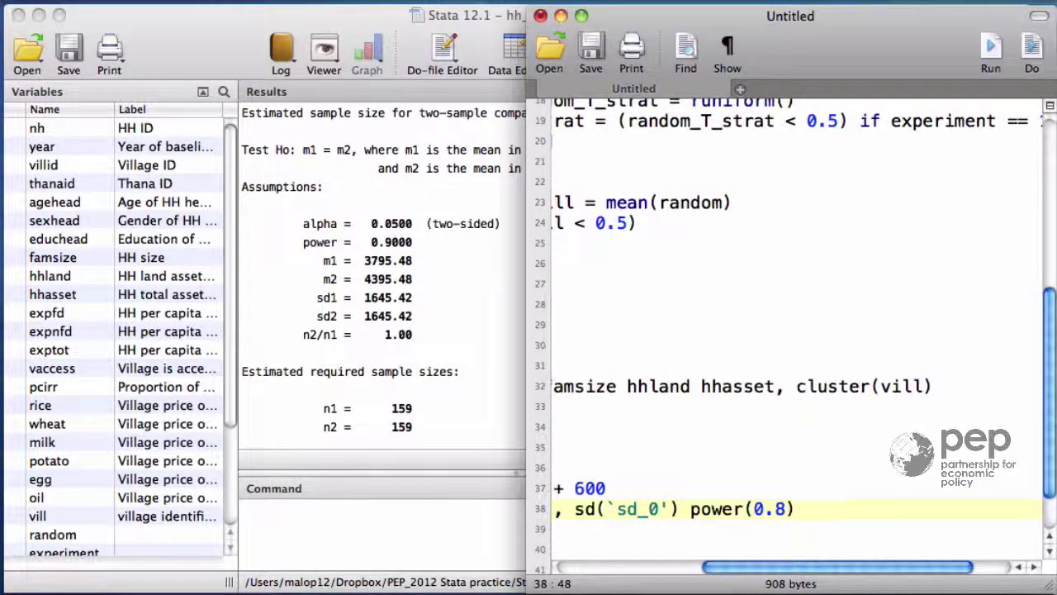
key(Return)
click(369, 371)
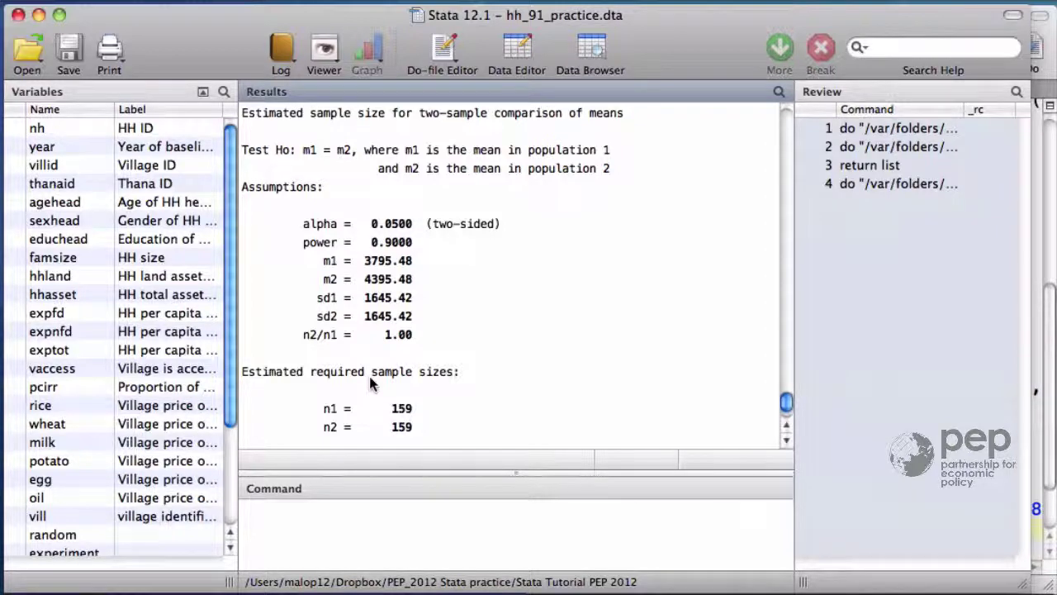
Step: Rerun lines 34–38 with Cmd+Shift+D, now giving n1 = n2 = 119 instead of 159
key(super+grave)
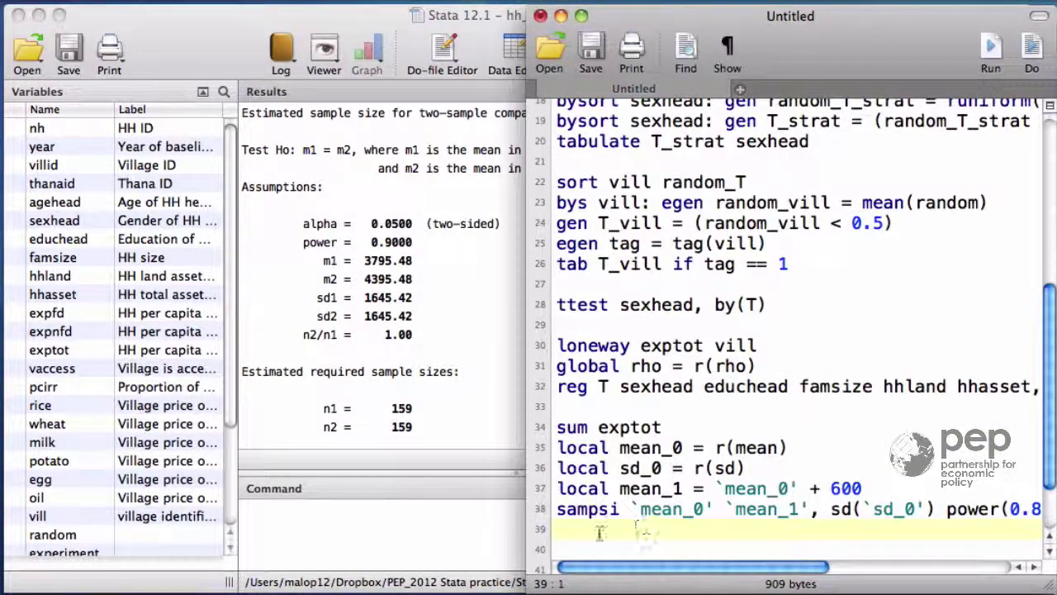
drag(547, 528, 546, 428)
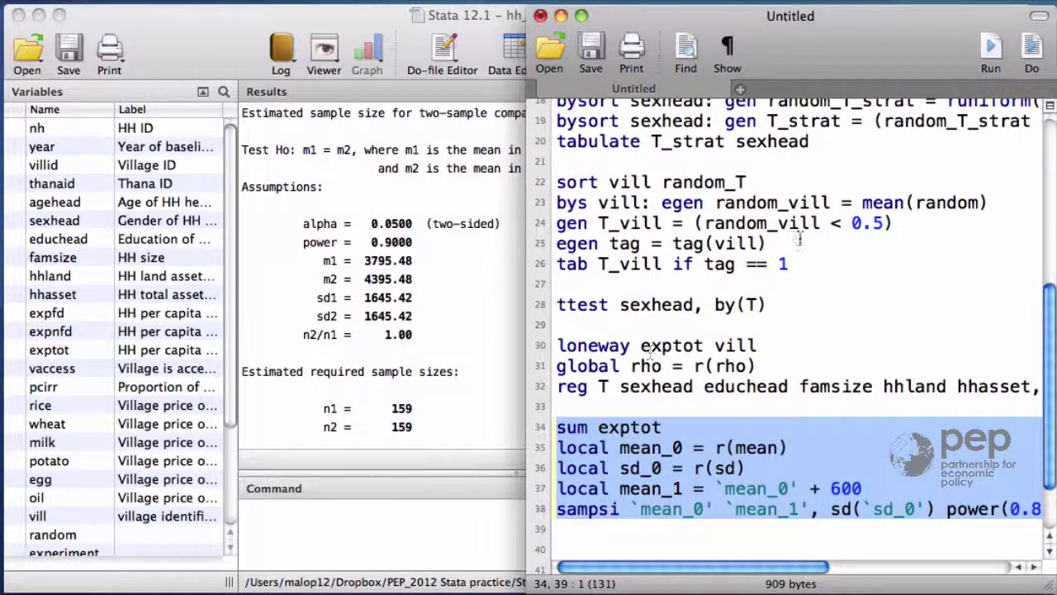
key(super+shift+d)
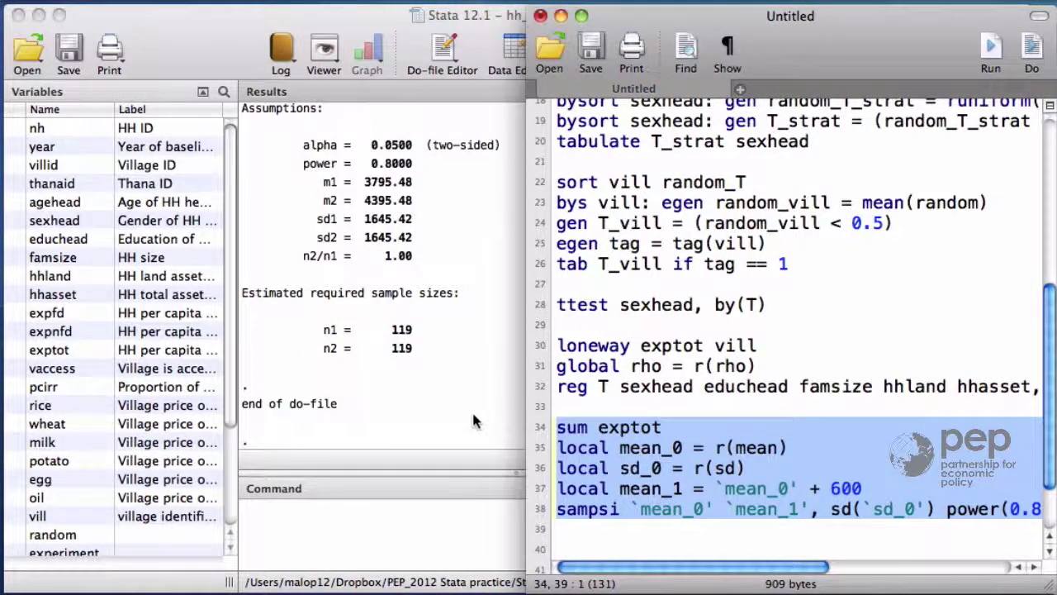
click(474, 420)
scroll(473, 420, up, 3)
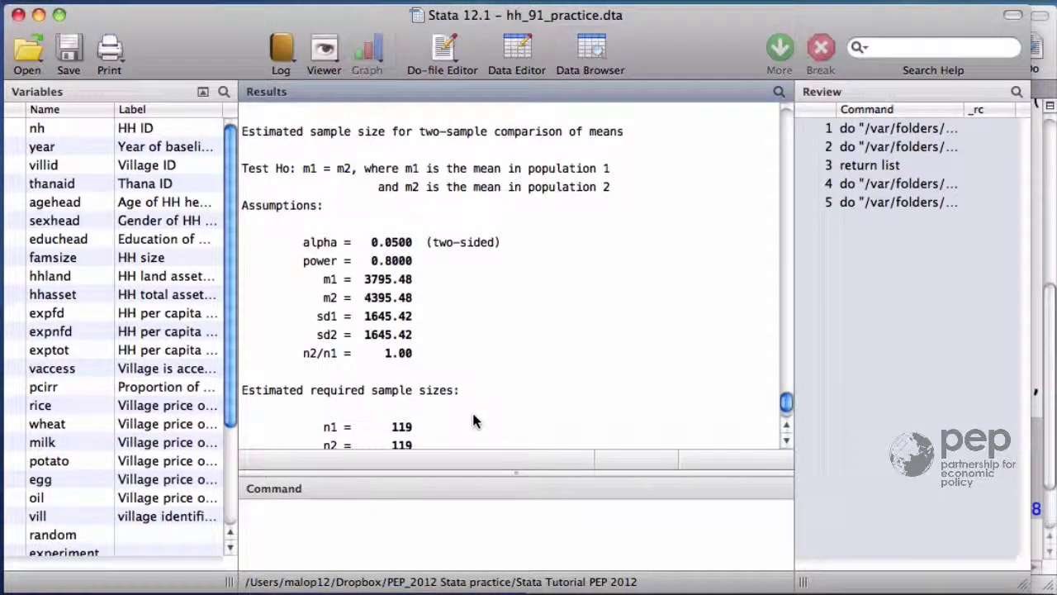
scroll(473, 419, down, 1)
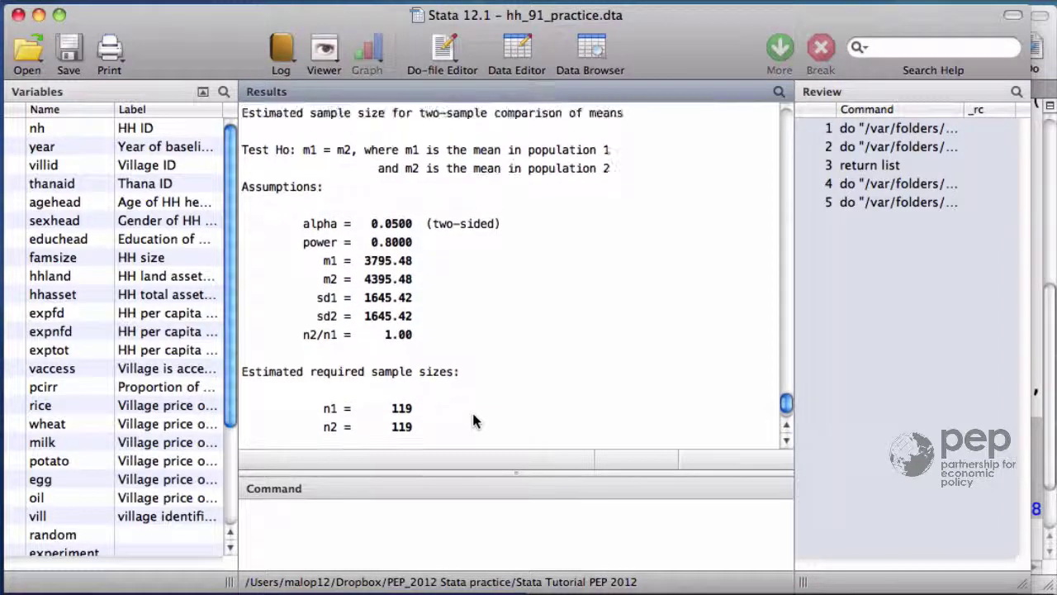